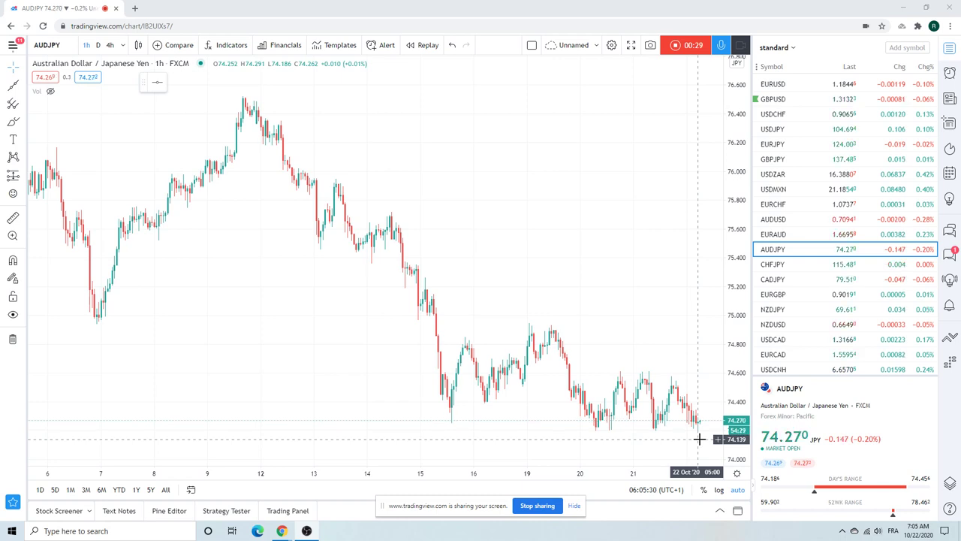
# Open the NASDAQ 100 E-mini Futures (NQ1!) 1-hour chart from lower in the watchlist.
pyautogui.scroll(-1, 501, 224)
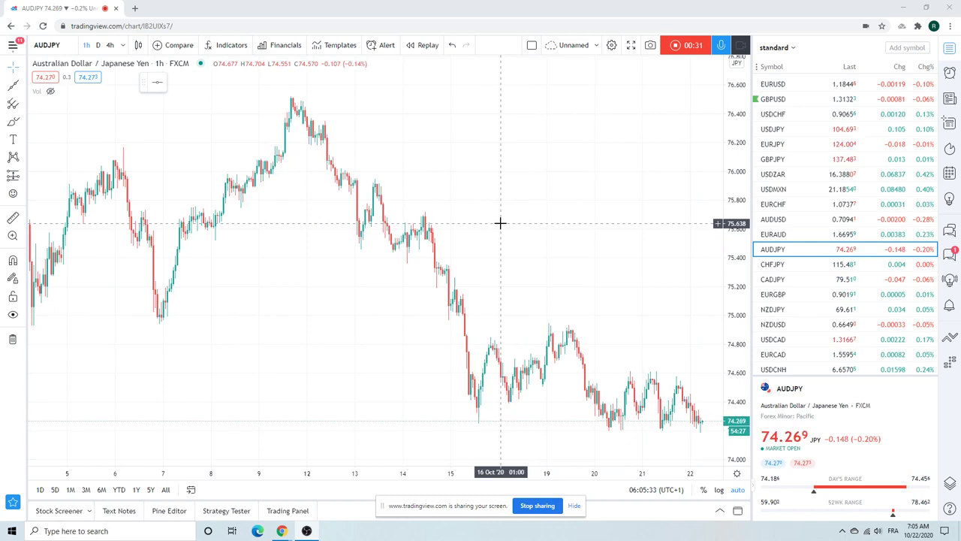
pyautogui.moveTo(493, 431)
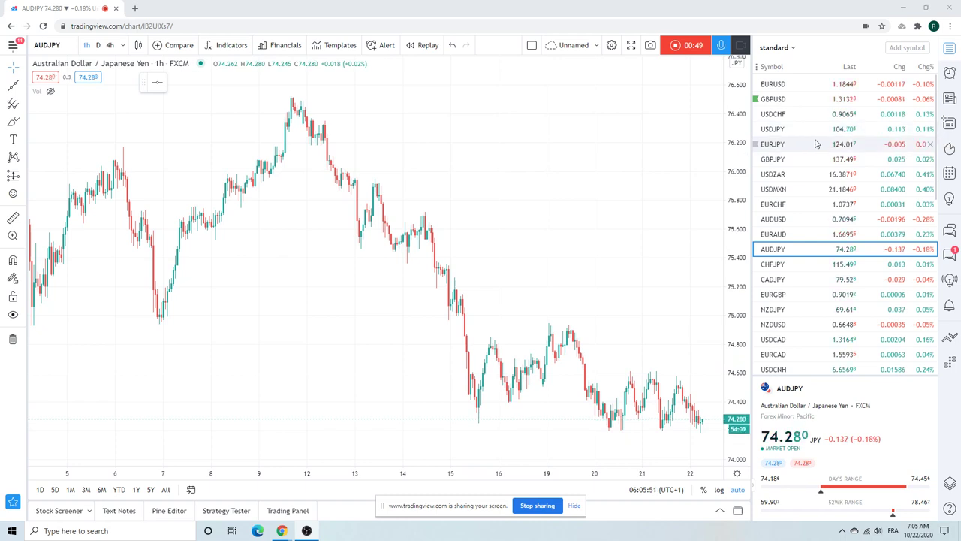
pyautogui.scroll(-1, 810, 143)
pyautogui.scroll(-2, 809, 154)
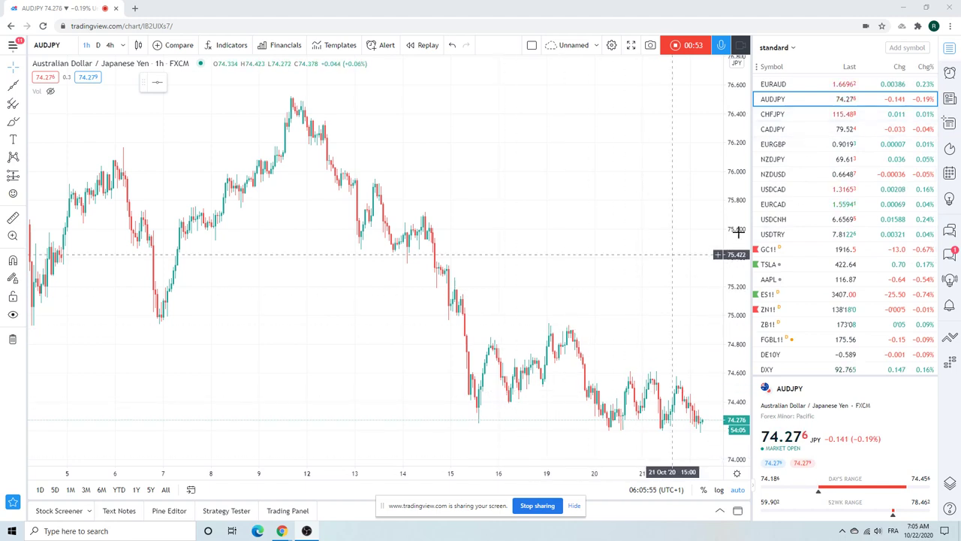
pyautogui.scroll(-1, 819, 184)
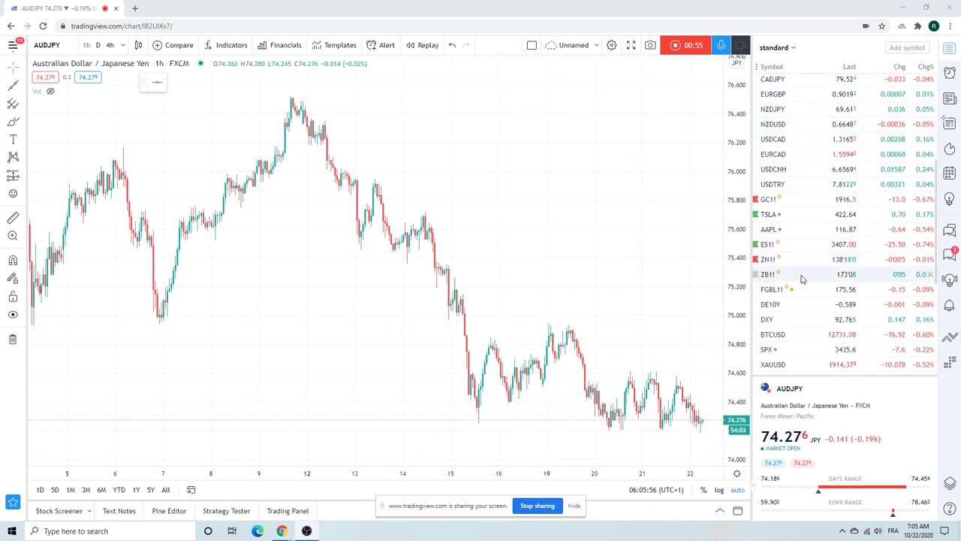
pyautogui.scroll(-2, 805, 244)
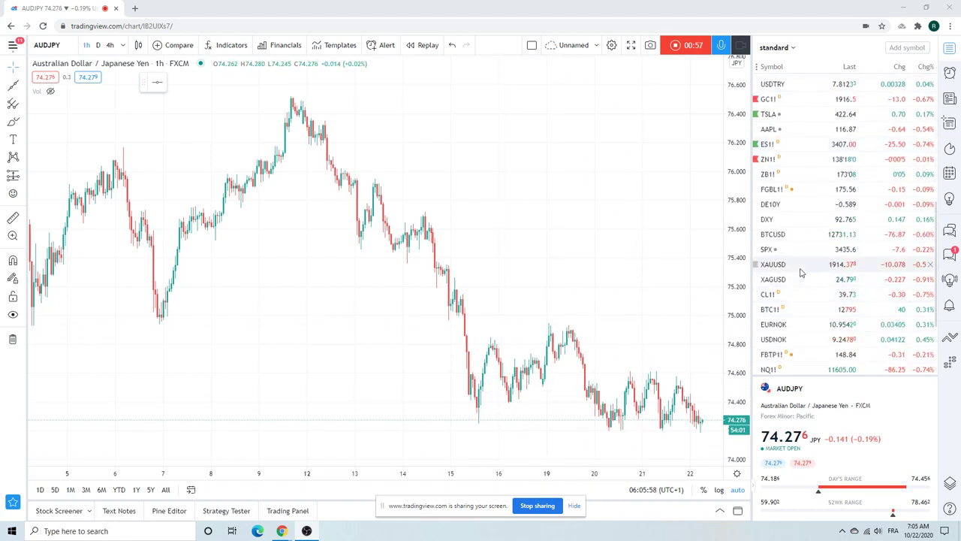
pyautogui.click(790, 369)
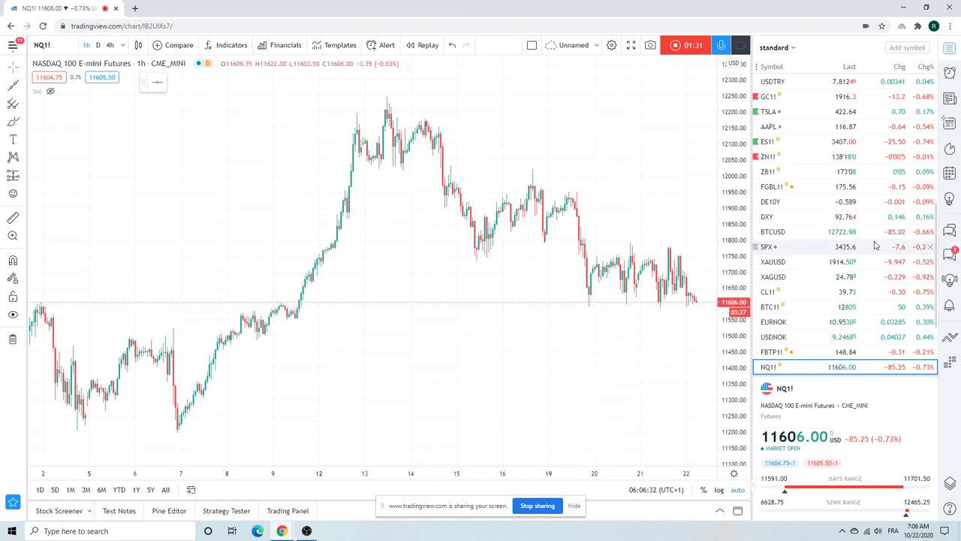
# Browse the other watchlist symbols while NQ1! stays on the chart.
pyautogui.scroll(6, 850, 234)
pyautogui.scroll(2, 850, 234)
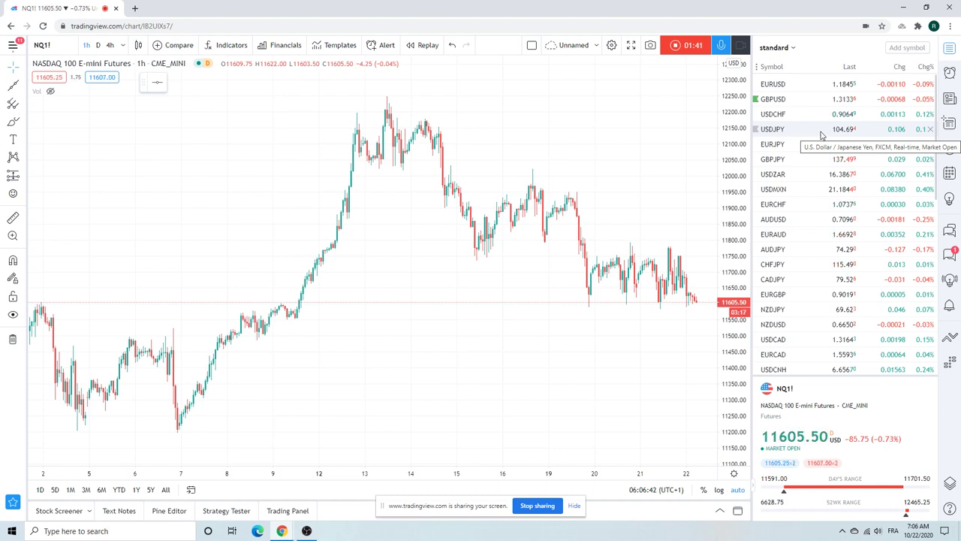
pyautogui.scroll(-2, 821, 134)
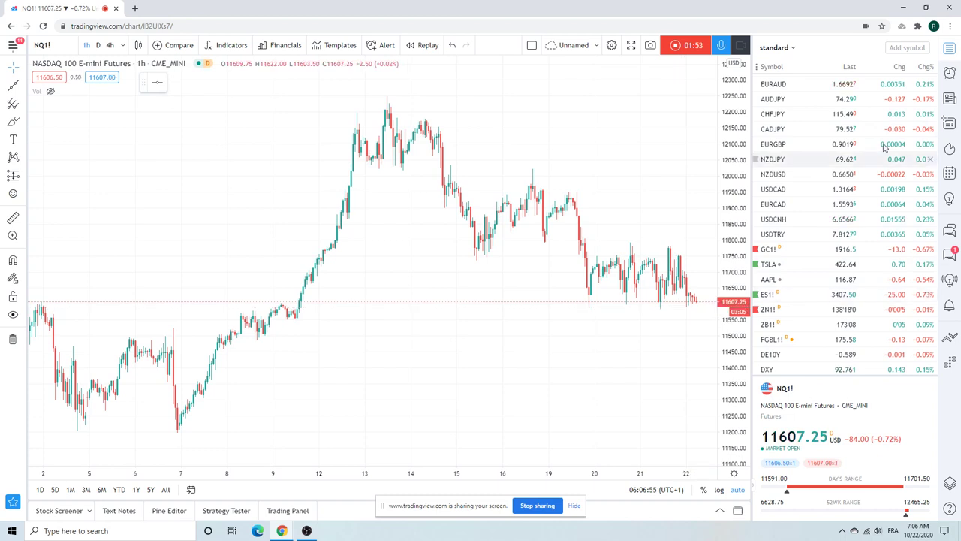
pyautogui.scroll(3, 818, 195)
pyautogui.scroll(2, 821, 197)
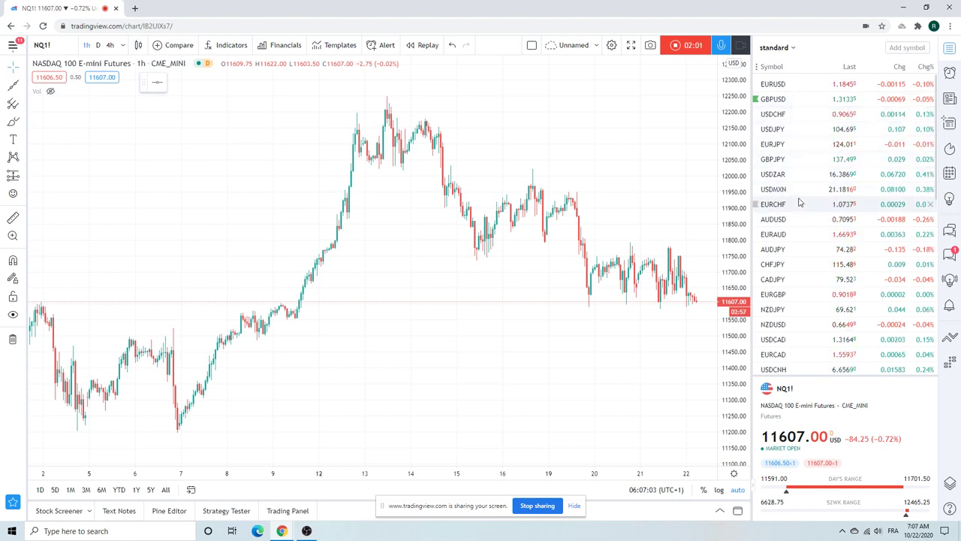
# Return the chart to AUDJPY and show it on daily (1D) candles.
pyautogui.click(772, 251)
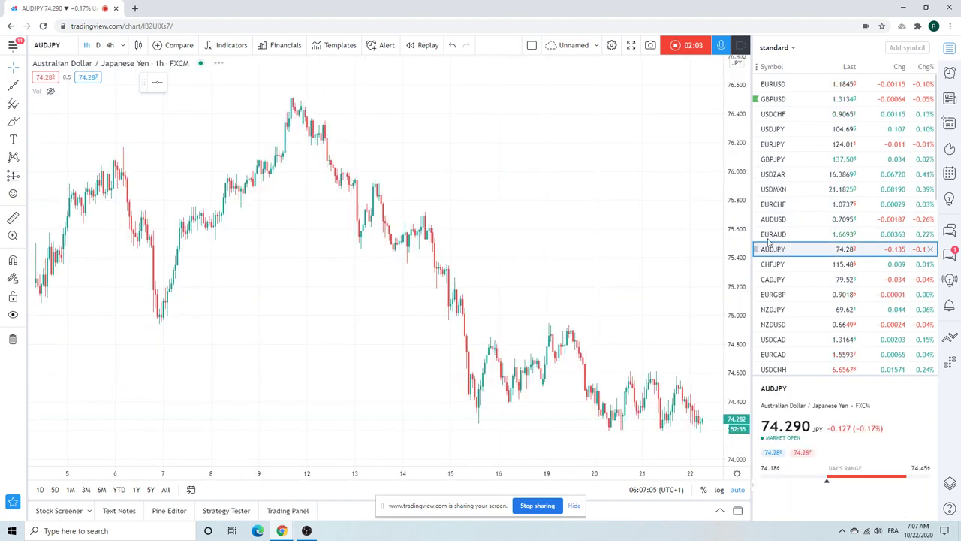
pyautogui.click(98, 45)
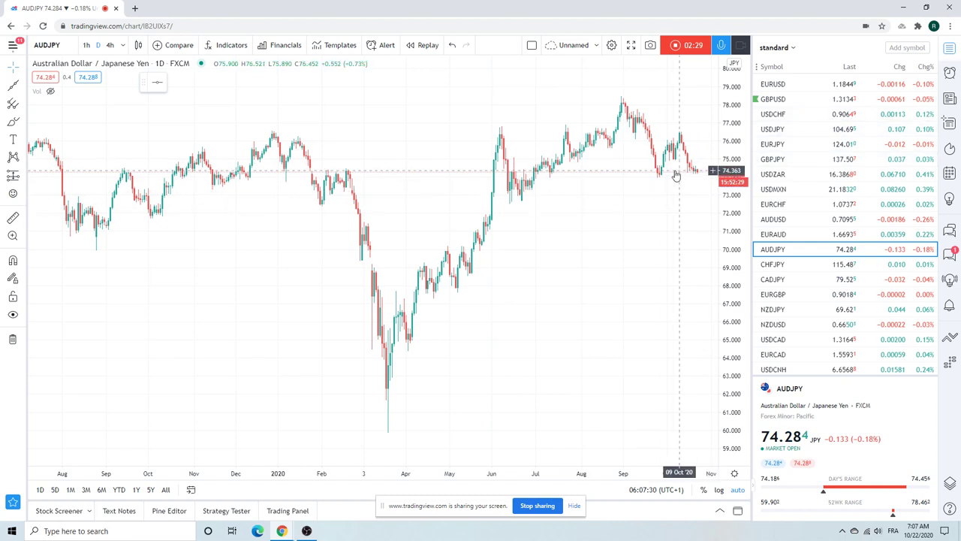
# Chart USDZAR daily and zoom around its two converging trendlines.
pyautogui.click(772, 174)
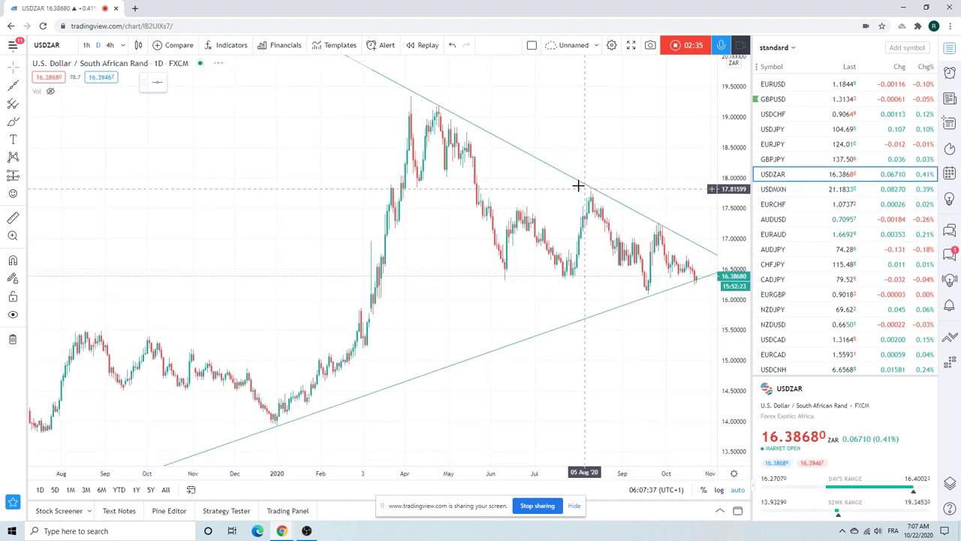
pyautogui.scroll(4, 530, 229)
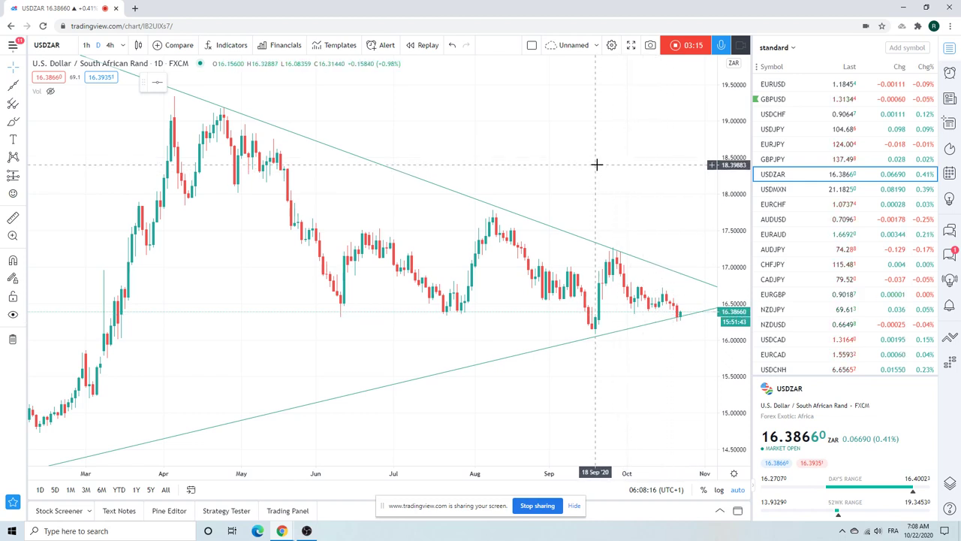
pyautogui.scroll(-2, 596, 164)
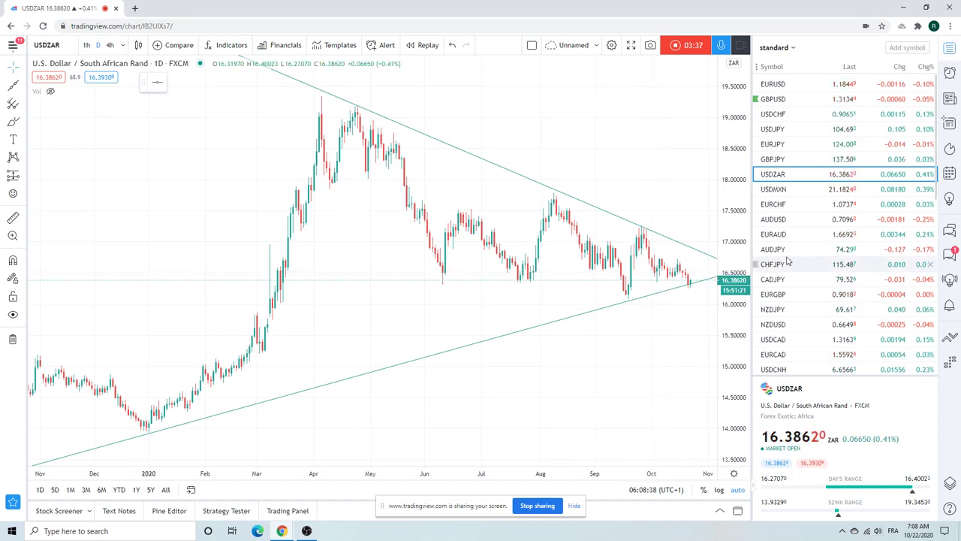
# Chart USDMXN and switch it from daily to 1-hour candles, adjusting the zoom.
pyautogui.click(782, 189)
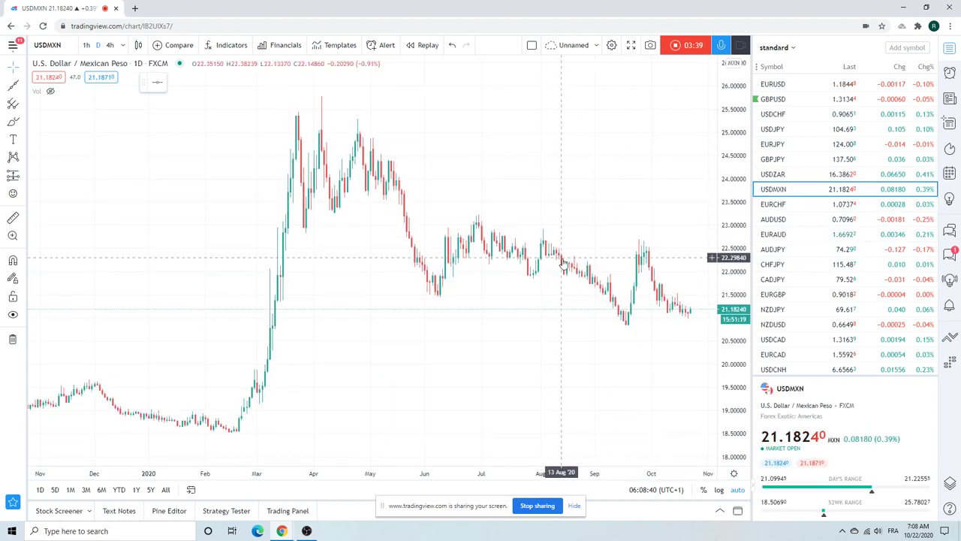
pyautogui.scroll(3, 564, 264)
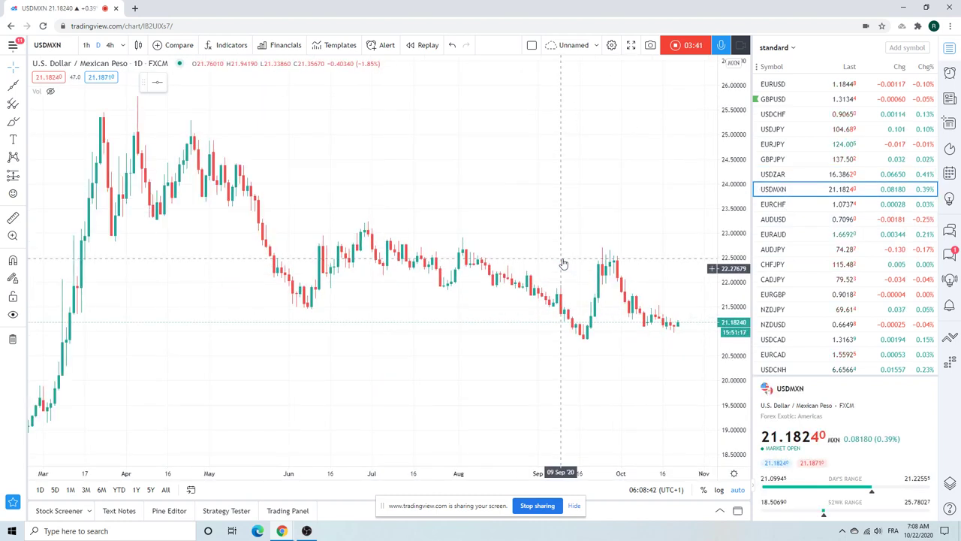
pyautogui.scroll(2, 564, 264)
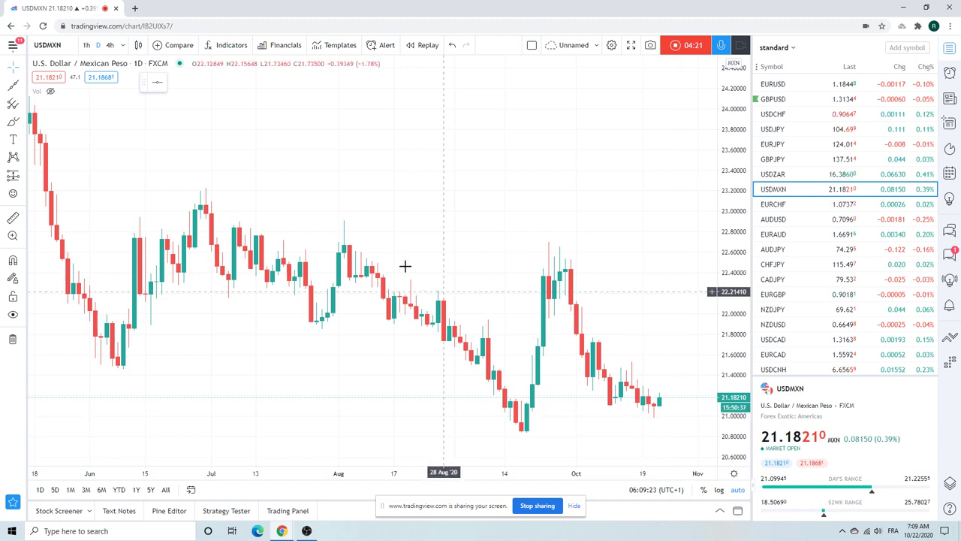
pyautogui.click(87, 45)
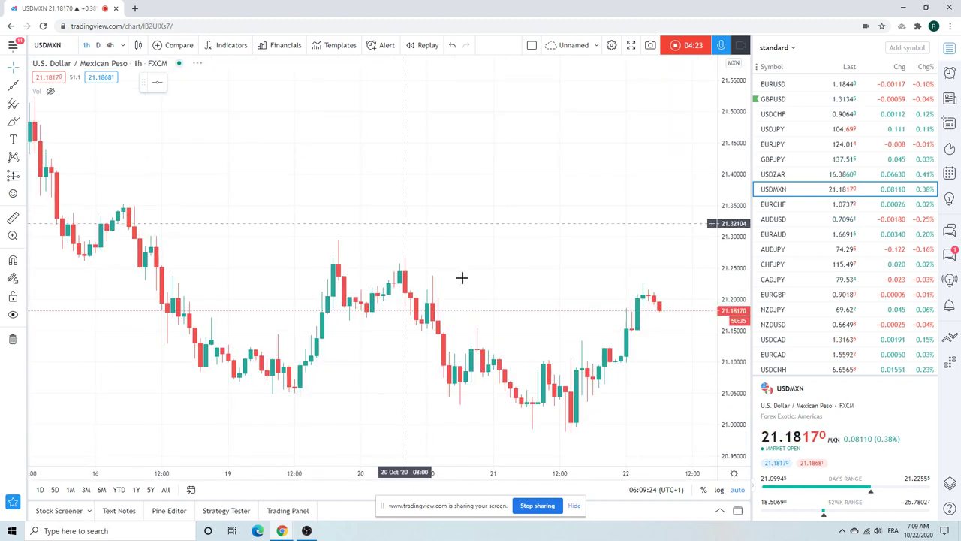
pyautogui.scroll(2, 496, 307)
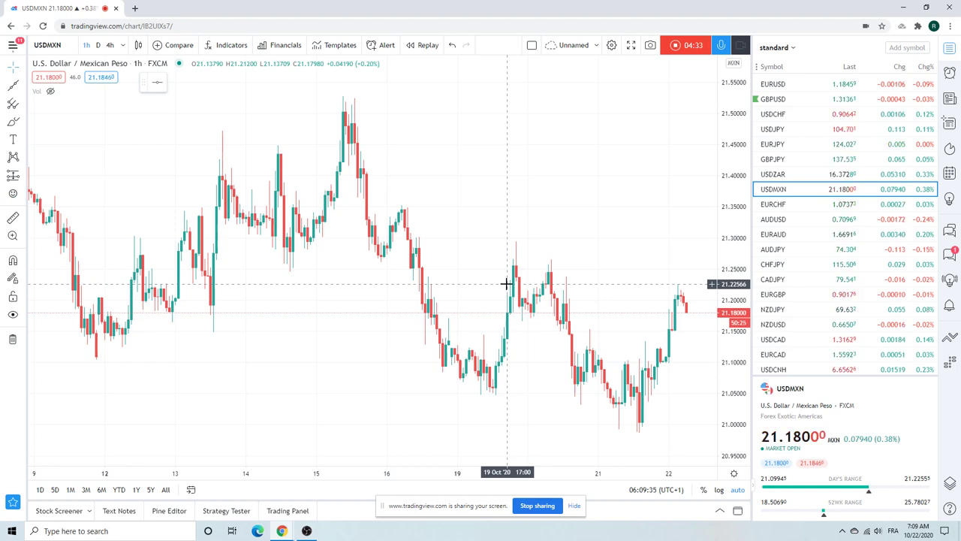
pyautogui.scroll(-2, 507, 284)
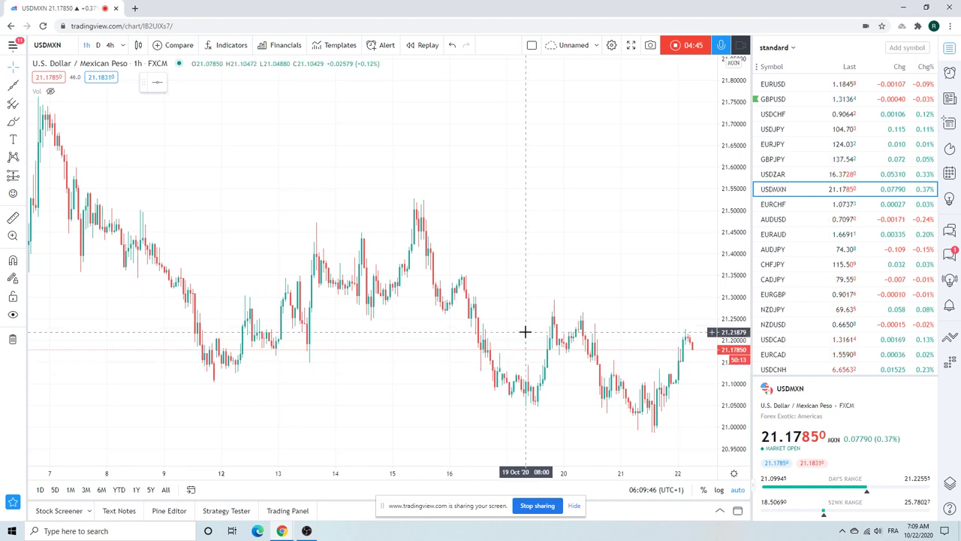
pyautogui.scroll(-2, 794, 188)
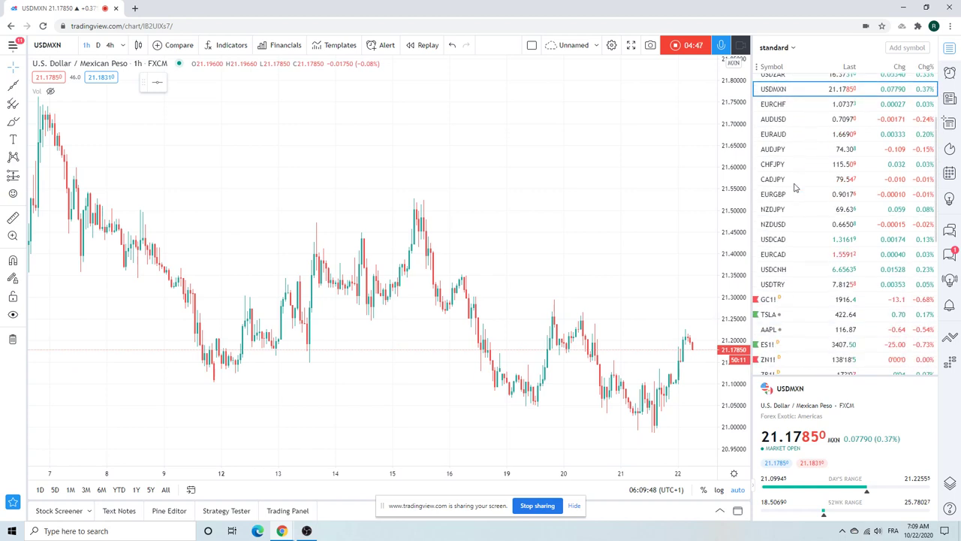
pyautogui.click(783, 345)
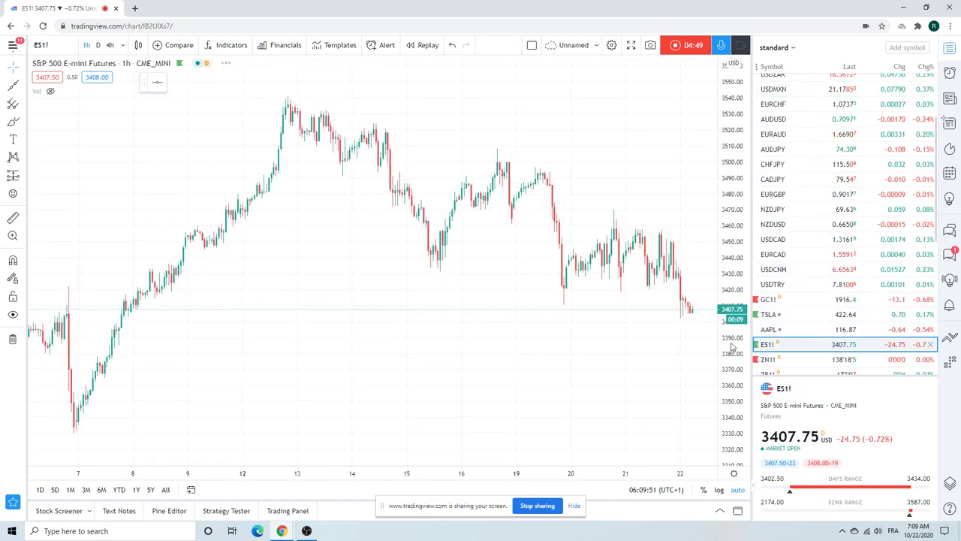
pyautogui.scroll(3, 583, 335)
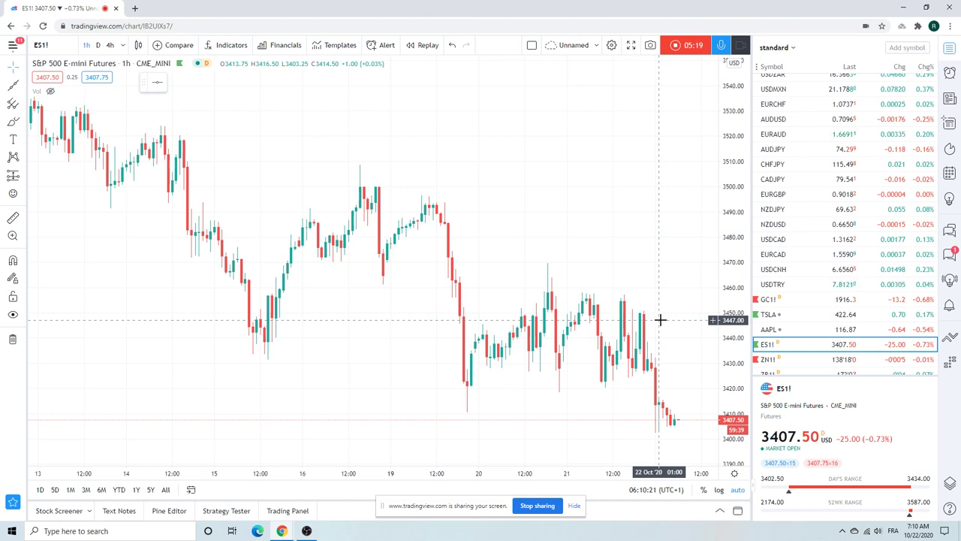
pyautogui.scroll(-3, 835, 274)
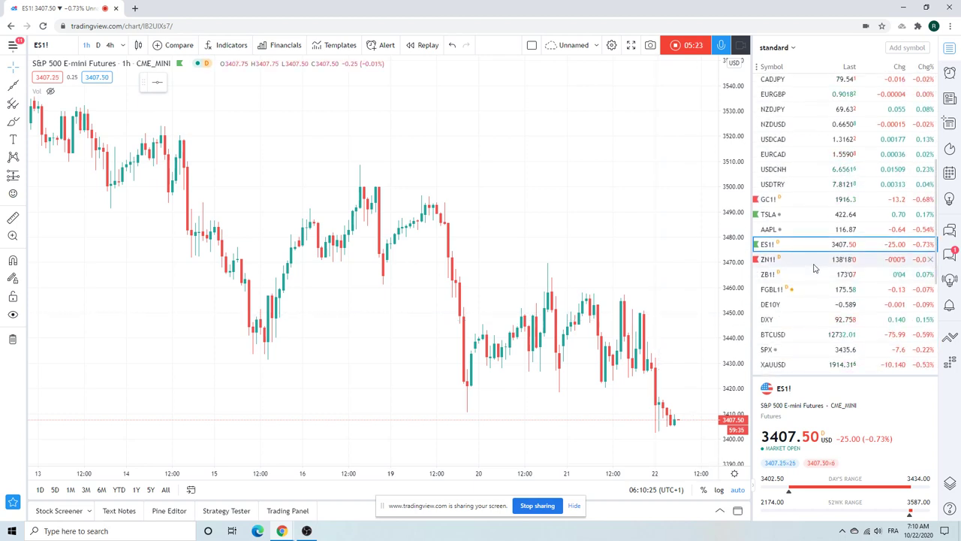
pyautogui.scroll(-2, 815, 268)
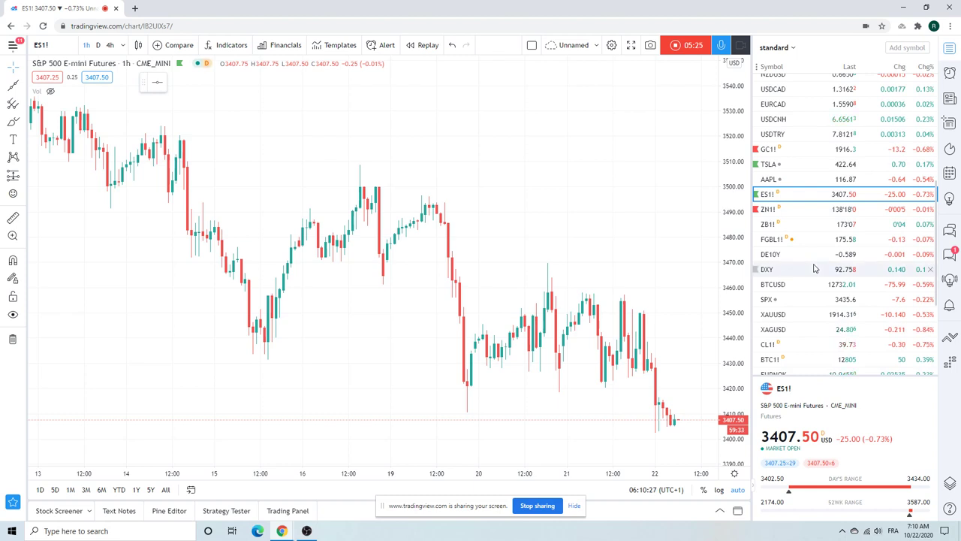
pyautogui.scroll(-2, 814, 268)
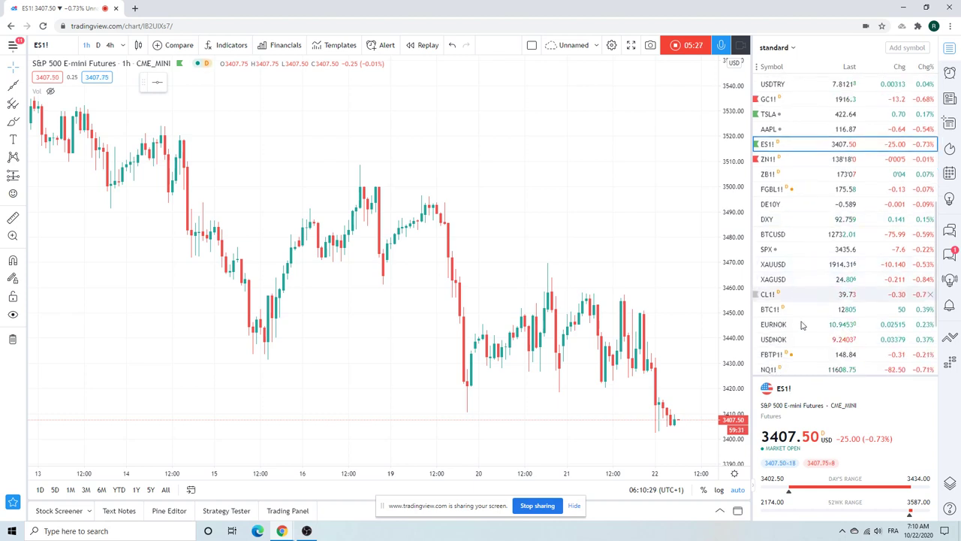
# Replace ES1! with NQ1! hourly candles and zoom out on the chart.
pyautogui.click(785, 368)
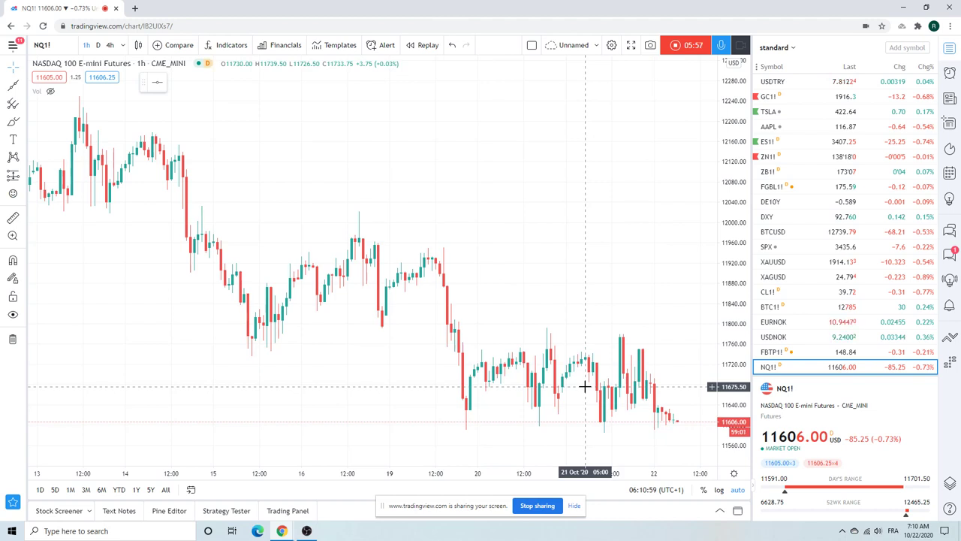
pyautogui.scroll(-3, 582, 311)
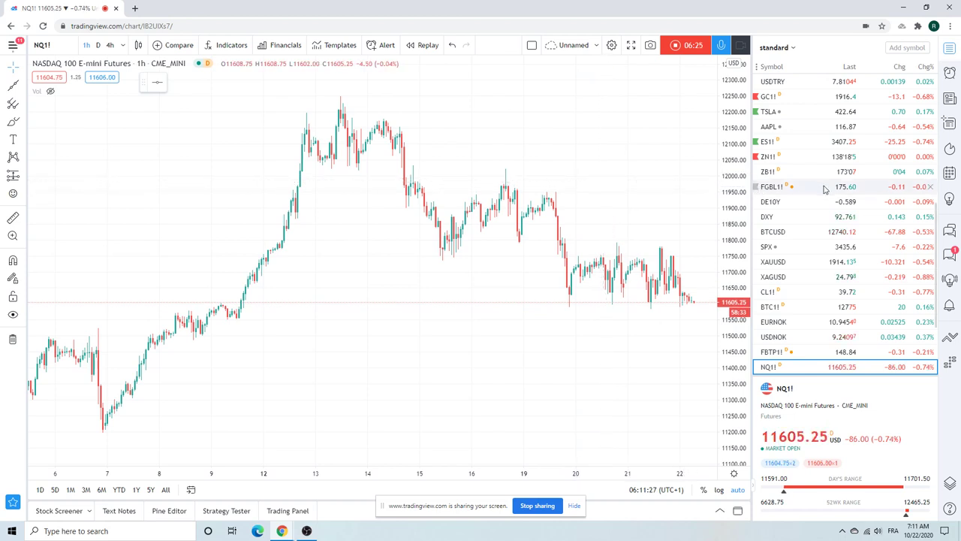
pyautogui.scroll(3, 825, 195)
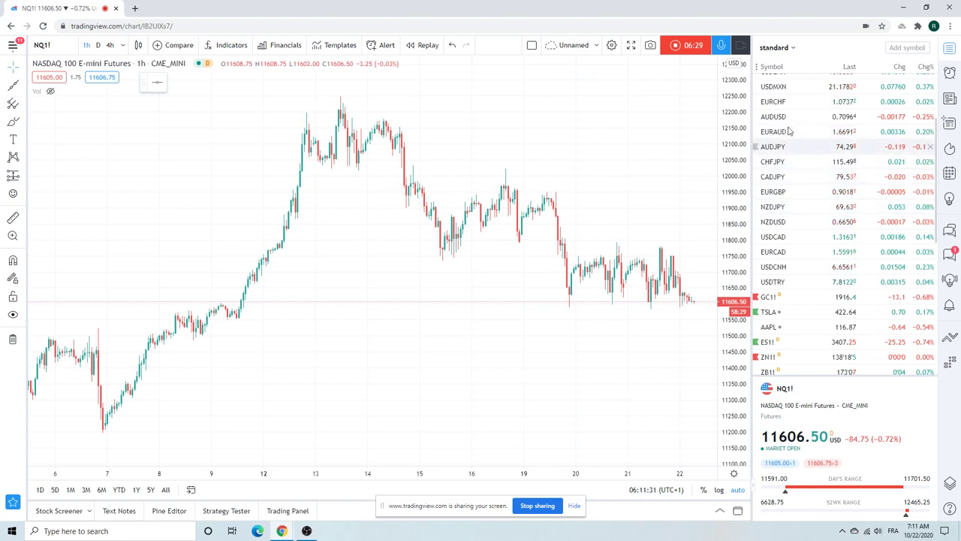
# Chart AUDUSD on daily candles instead of hourly ones.
pyautogui.click(781, 118)
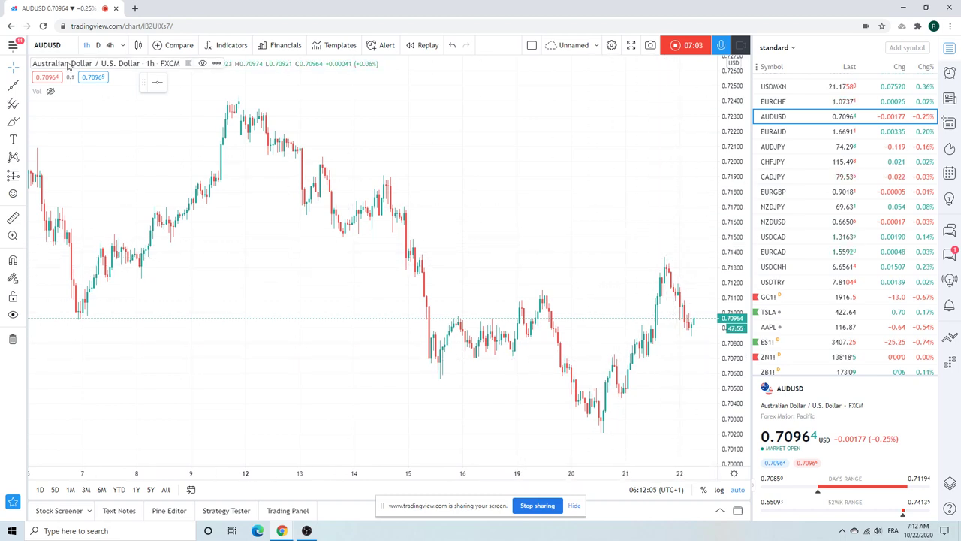
pyautogui.click(97, 45)
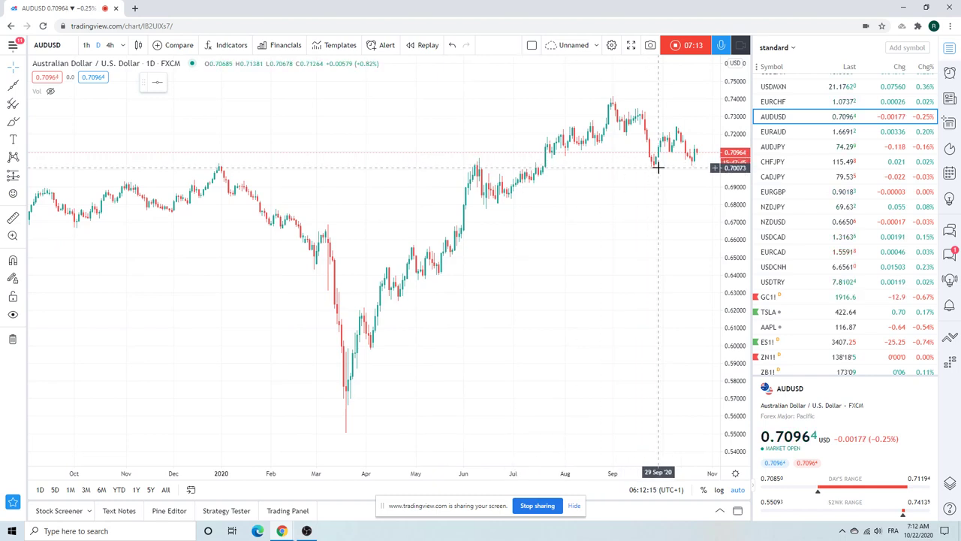
pyautogui.scroll(3, 801, 159)
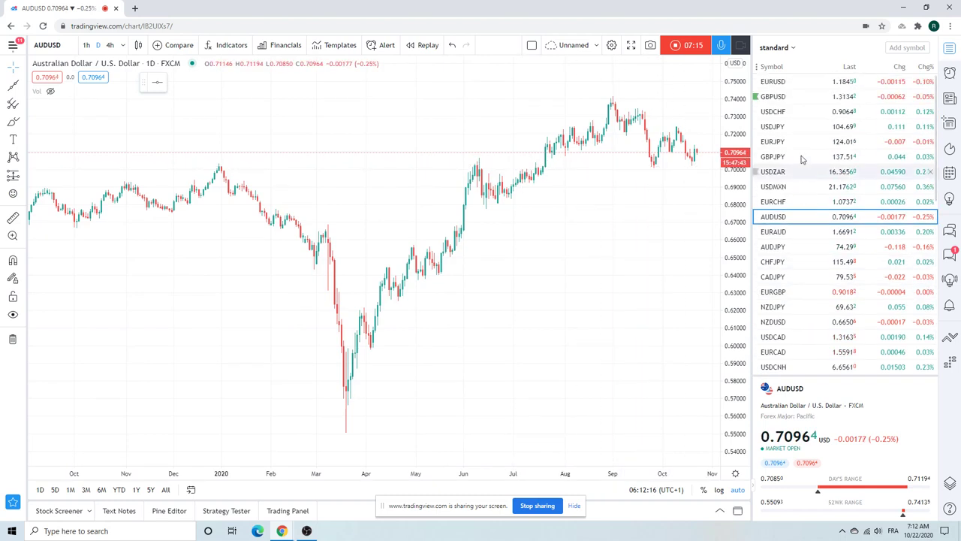
# Review the EURUSD daily trendlines and bring up the upper trendline's options menu.
pyautogui.click(773, 82)
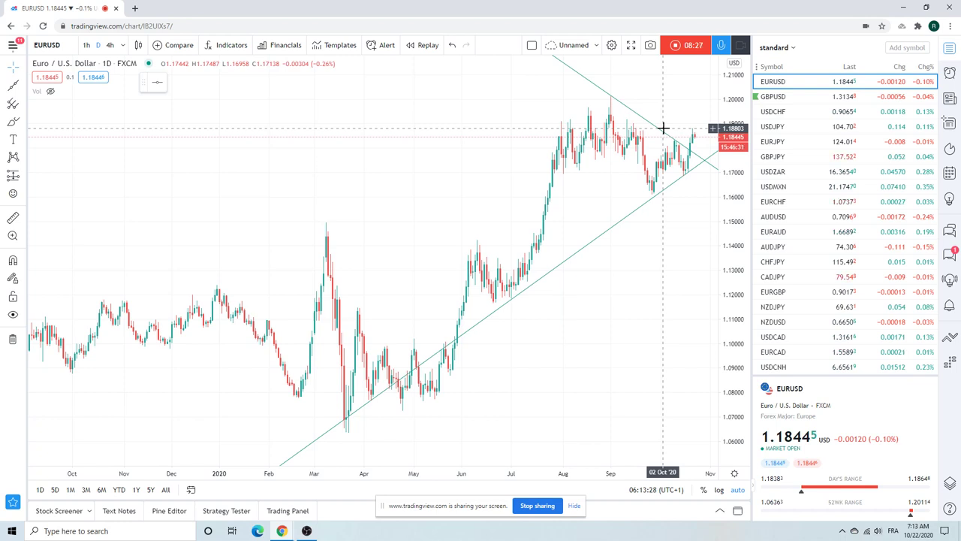
pyautogui.rightClick(698, 160)
# Hide EURUSD's falling upper trendline, then chart GBPUSD daily.
pyautogui.click(747, 296)
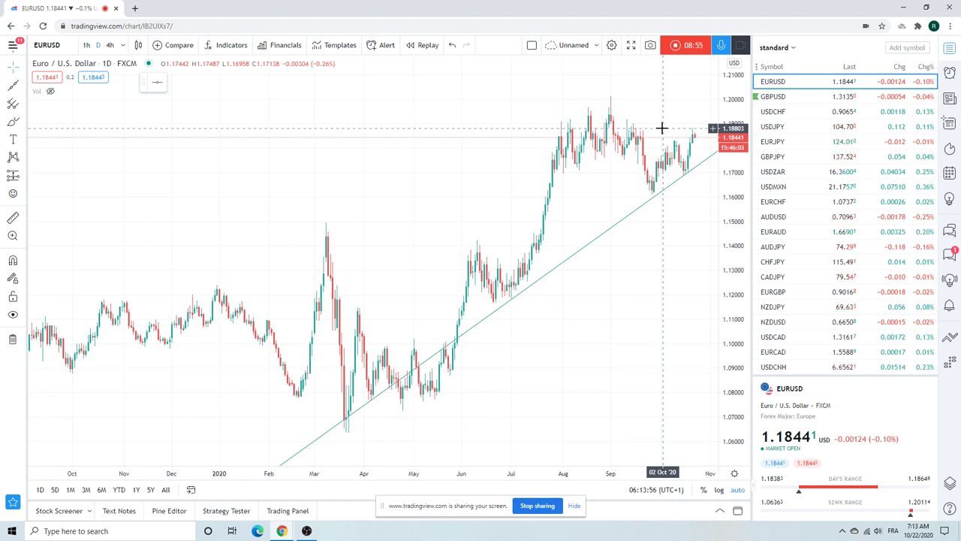
pyautogui.click(779, 97)
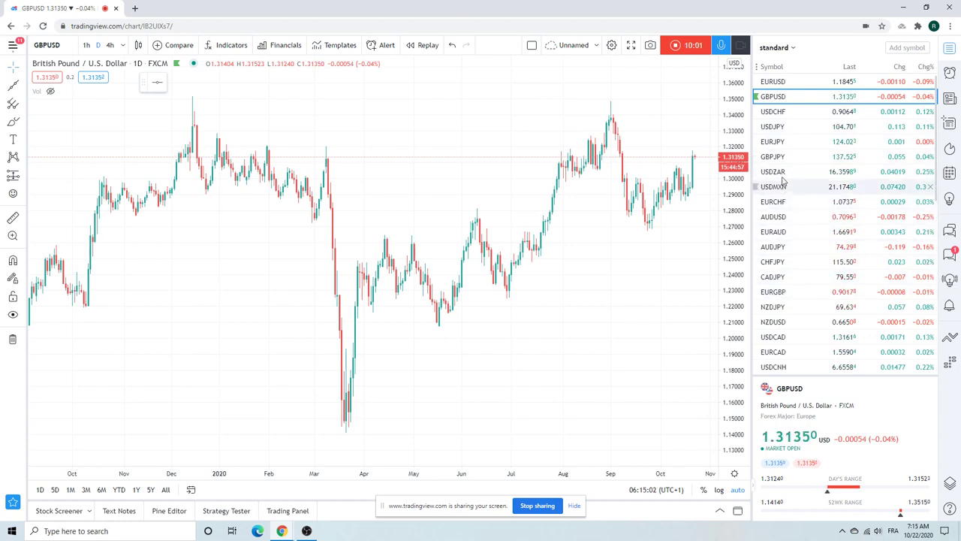
# Look over the USDCHF daily chart, then switch to EURAUD daily candles.
pyautogui.click(780, 116)
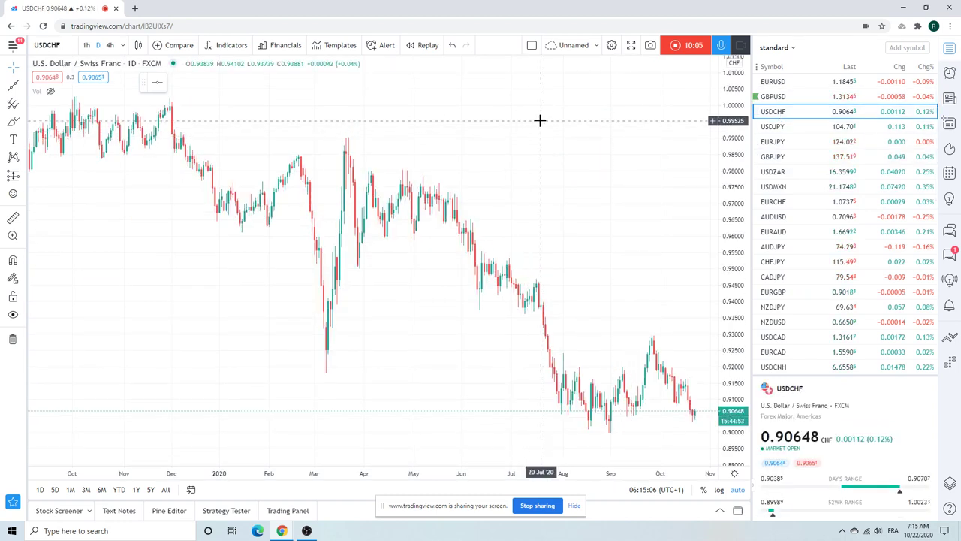
pyautogui.scroll(3, 569, 217)
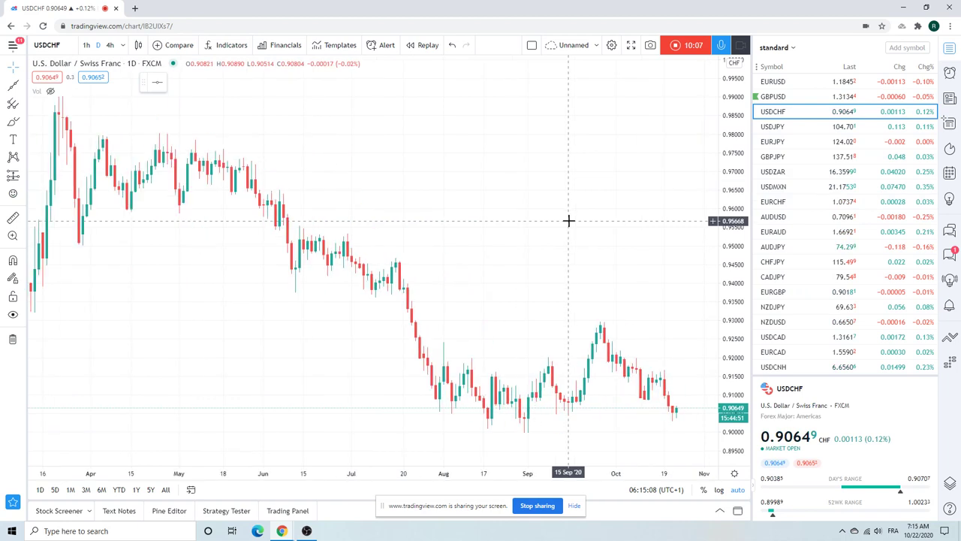
pyautogui.scroll(-3, 569, 220)
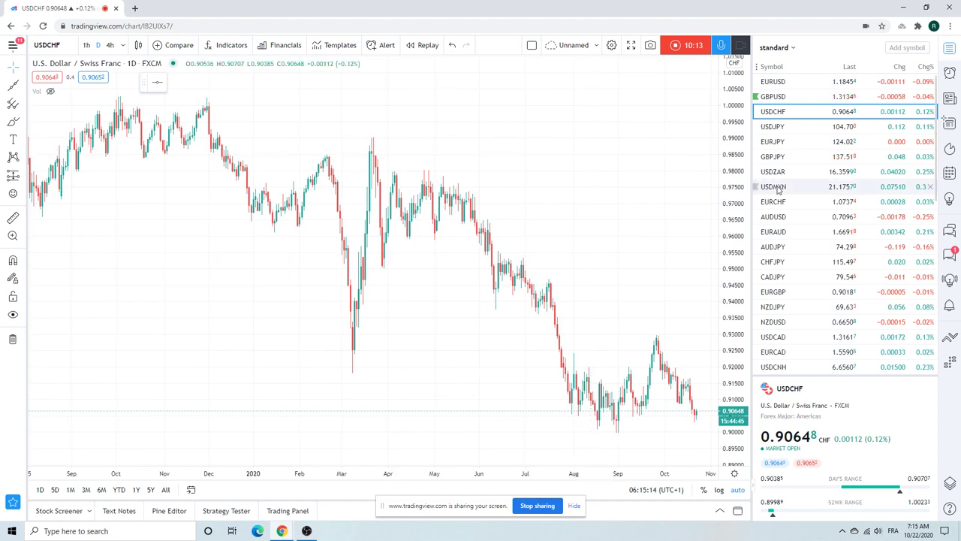
pyautogui.scroll(-3, 809, 193)
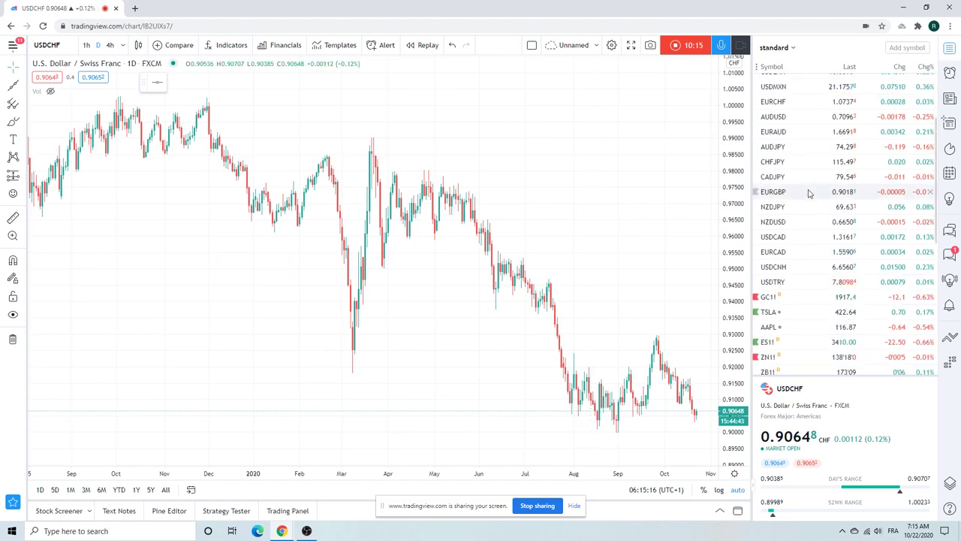
pyautogui.scroll(-1, 805, 195)
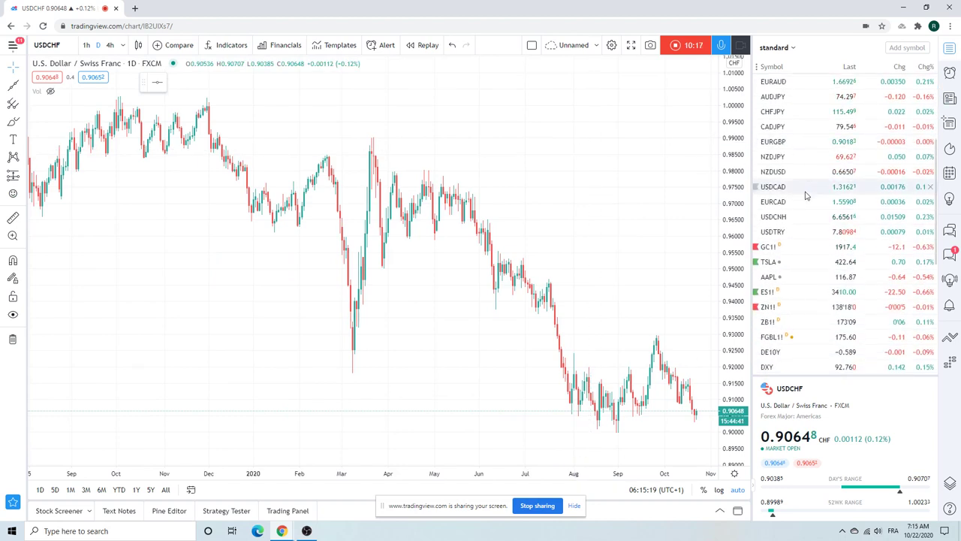
pyautogui.scroll(-3, 805, 195)
pyautogui.scroll(5, 806, 195)
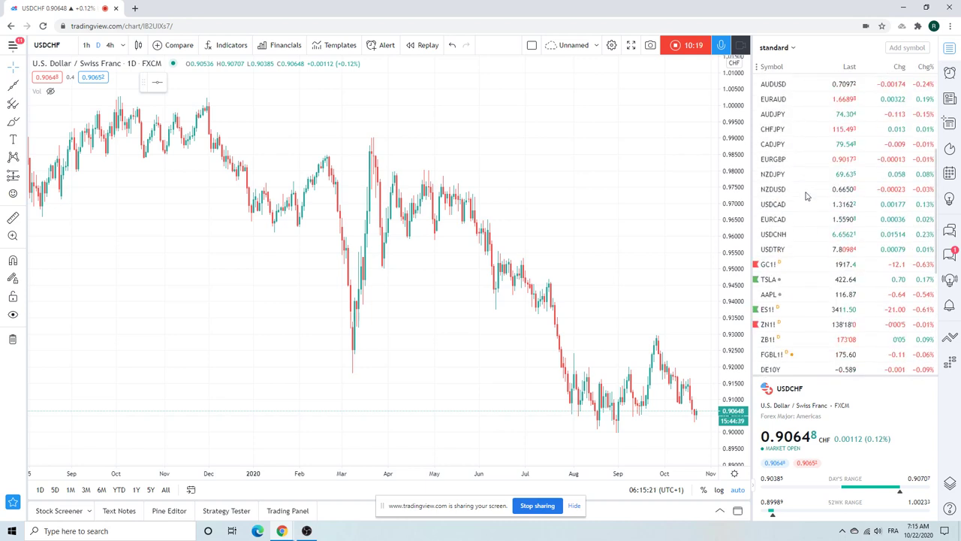
pyautogui.scroll(2, 806, 195)
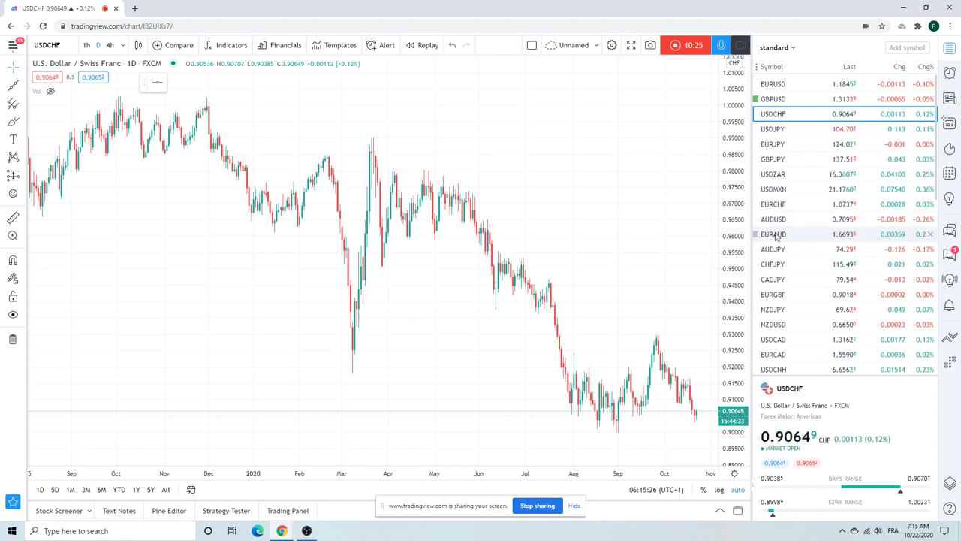
pyautogui.click(776, 236)
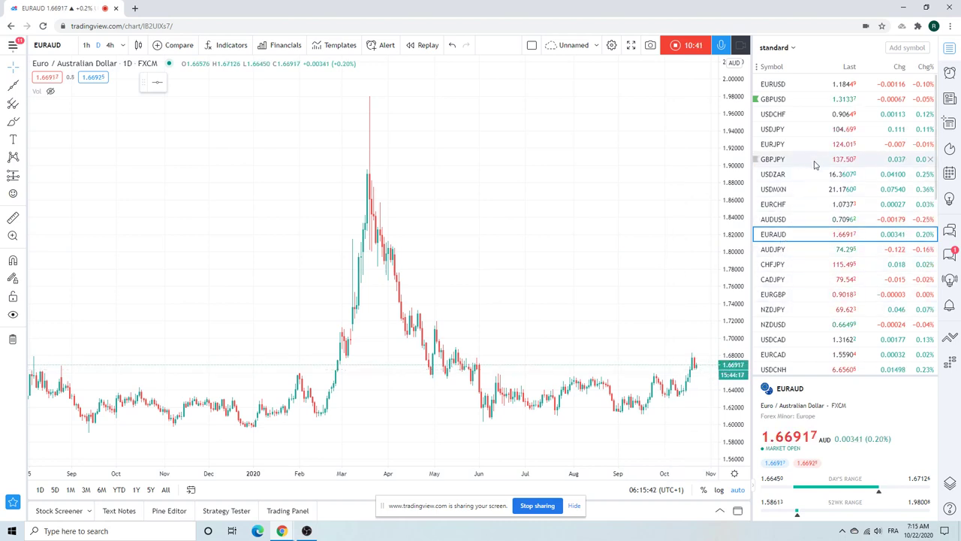
# Glance at NZDJPY, then chart CADJPY on daily candles.
pyautogui.scroll(-2, 800, 180)
pyautogui.click(789, 263)
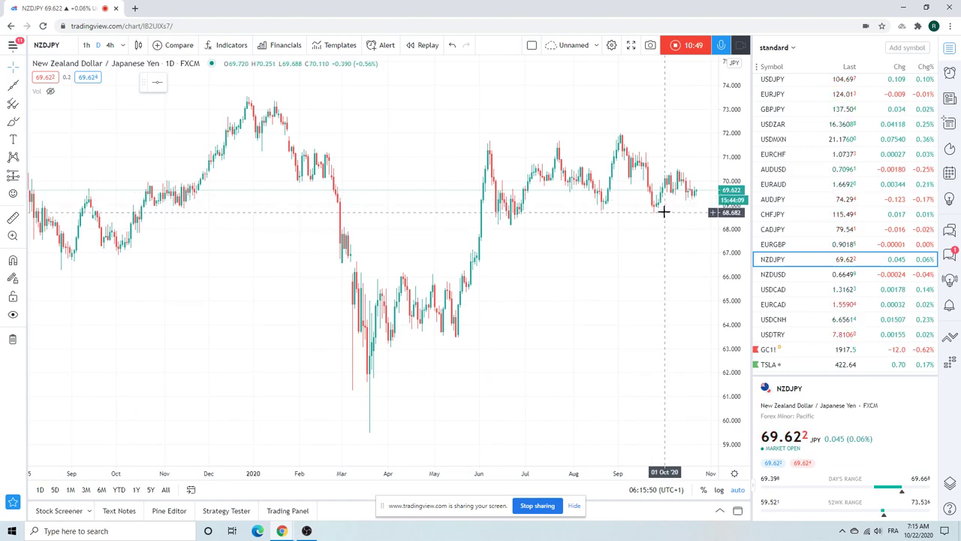
pyautogui.scroll(-1, 789, 183)
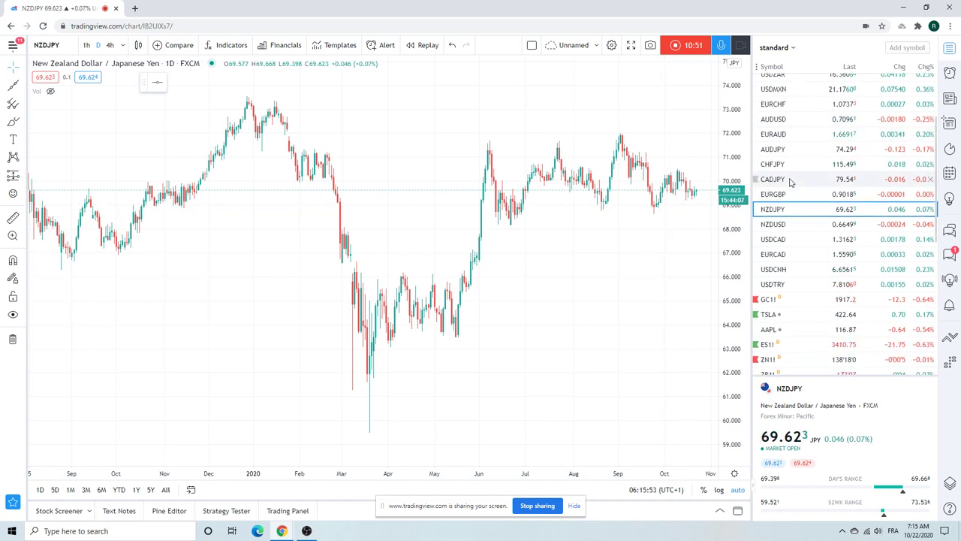
pyautogui.click(791, 182)
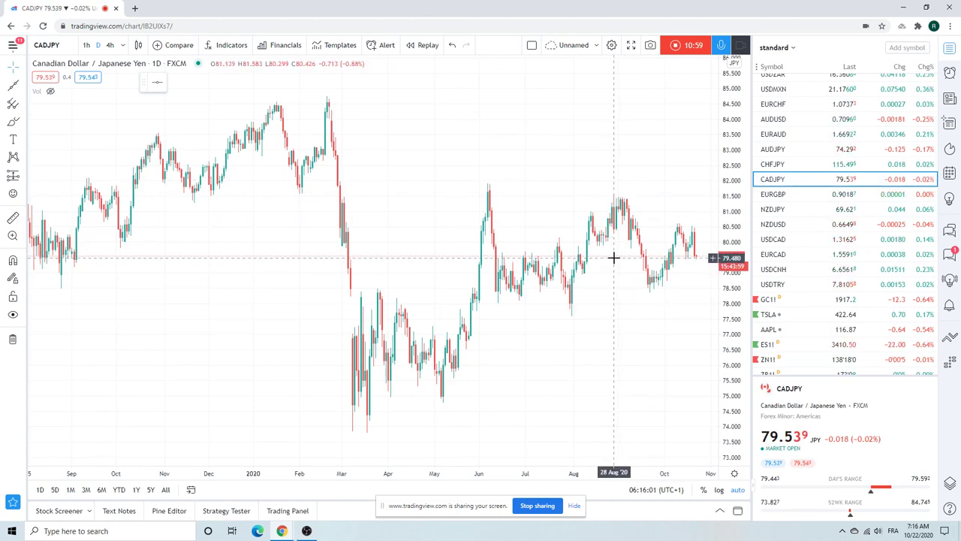
# Switch the FXCM CADJPY chart from daily to the 4h timeframe, then scroll down the watchlist.
pyautogui.click(110, 45)
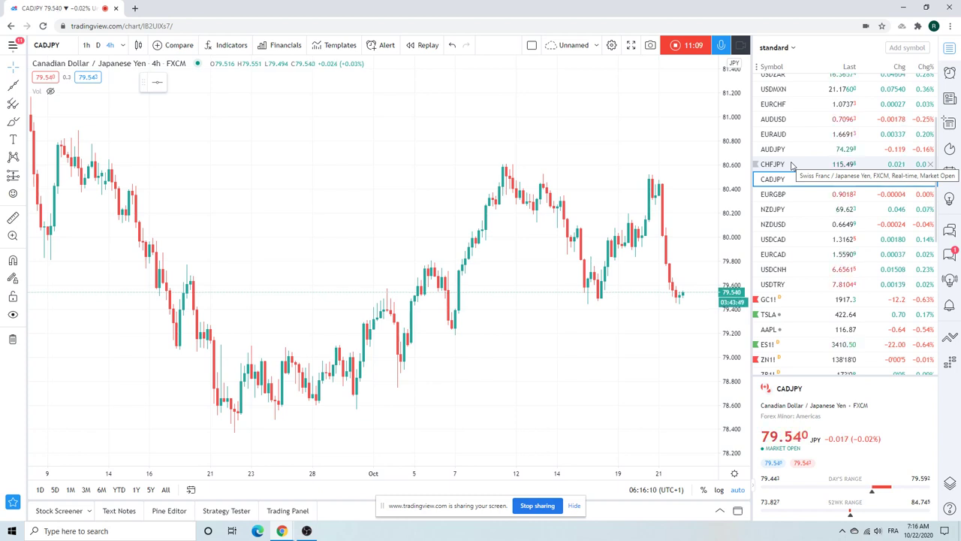
pyautogui.scroll(-1, 792, 165)
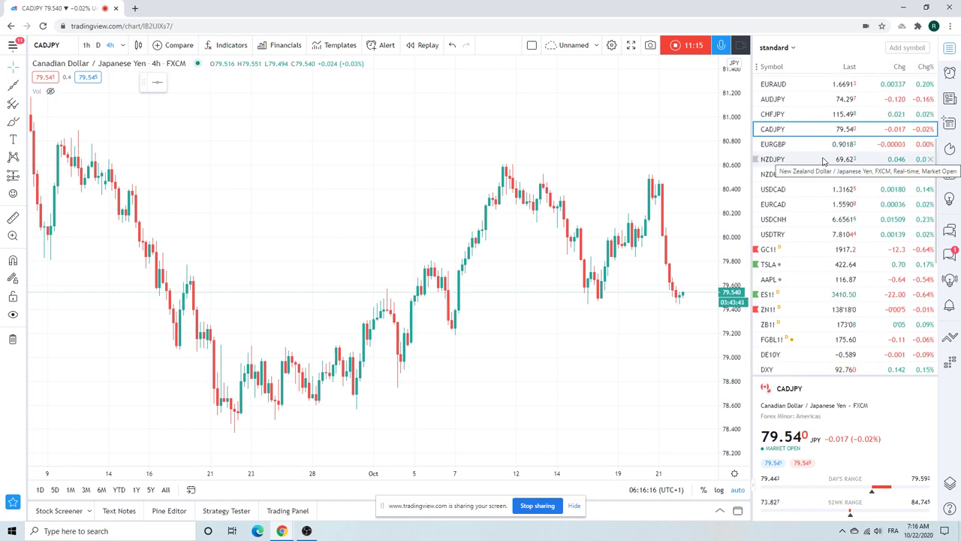
pyautogui.scroll(-1, 823, 159)
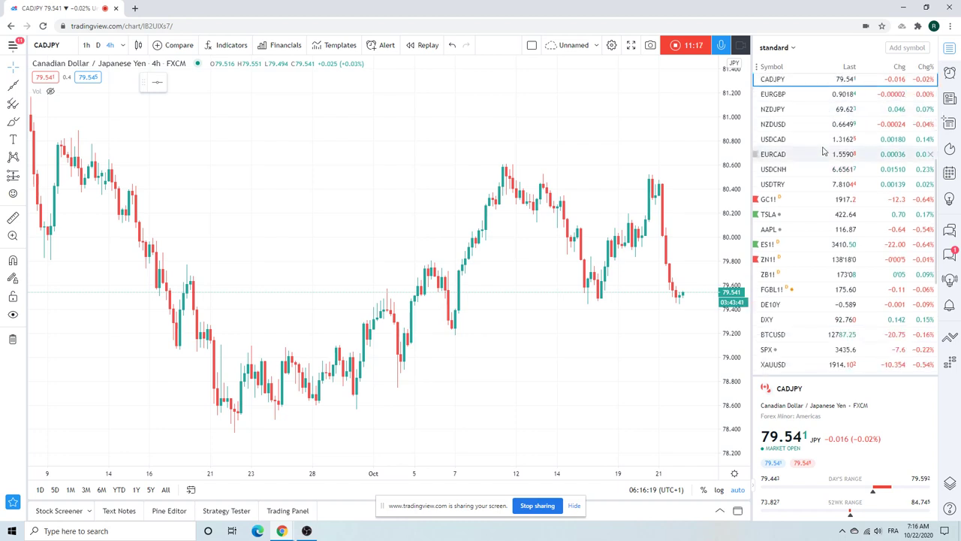